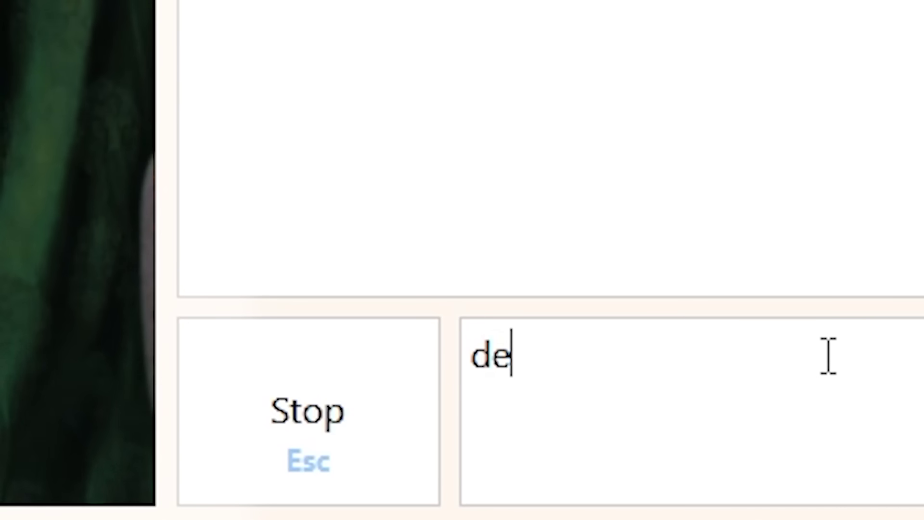
pyautogui.write('val')
pyautogui.write('.')
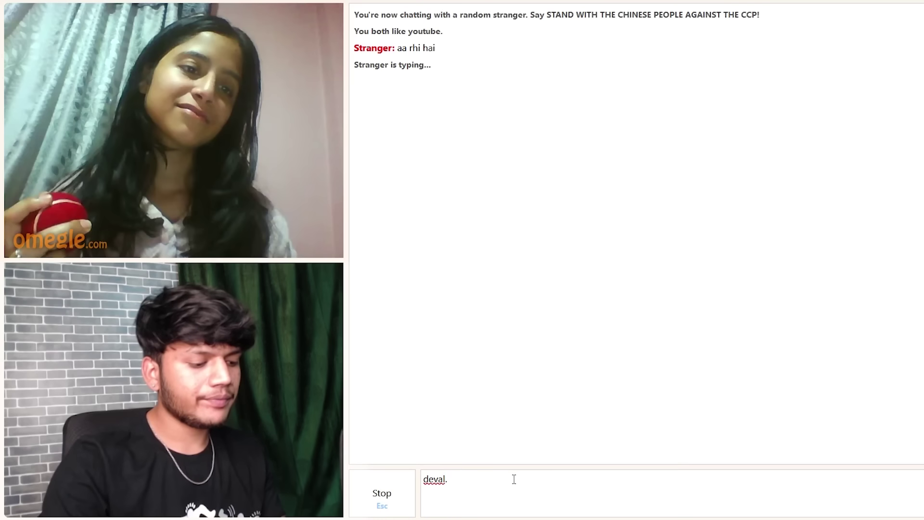